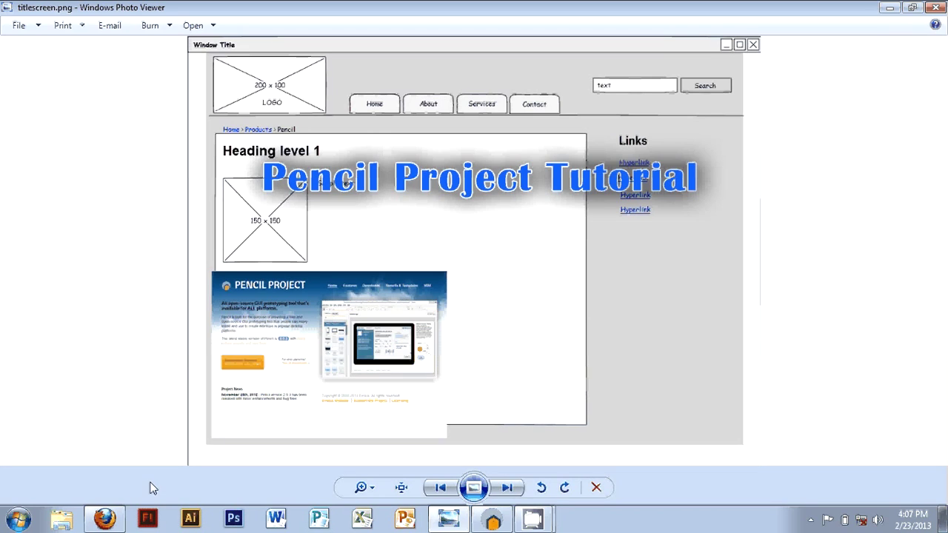
Step: Look over the pencil.evolus.vn home page in Firefox, then return to the untitled Pencil document
{"action": "left_click", "coordinate": [104, 519]}
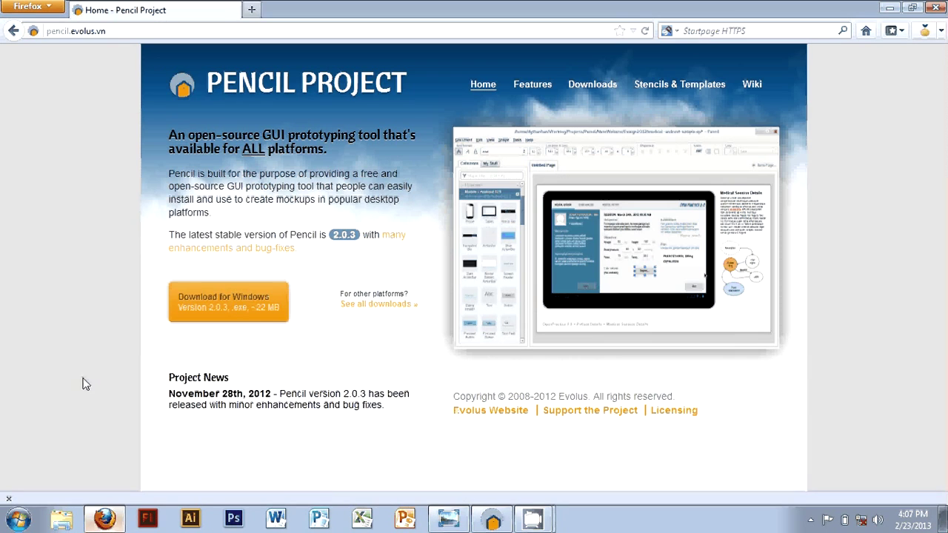
{"action": "left_click", "coordinate": [120, 31]}
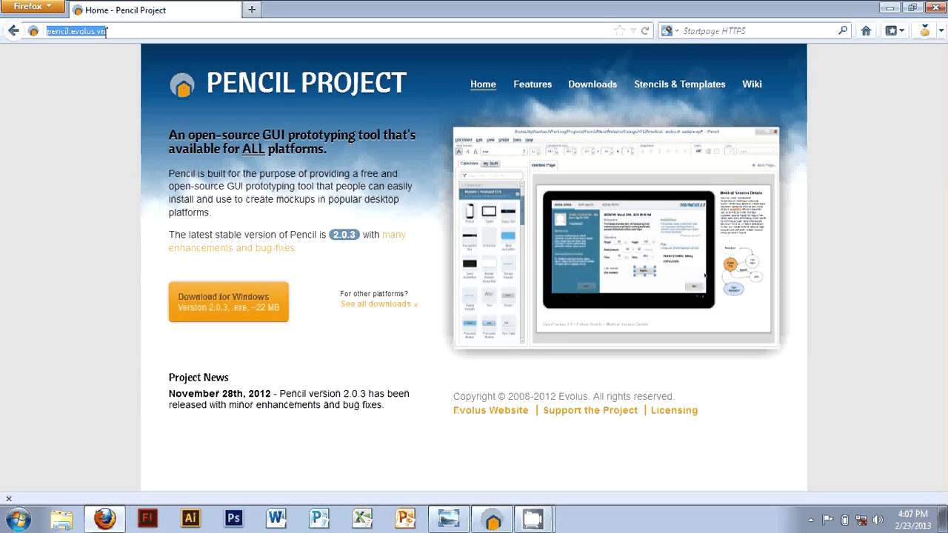
{"action": "left_click", "coordinate": [334, 387]}
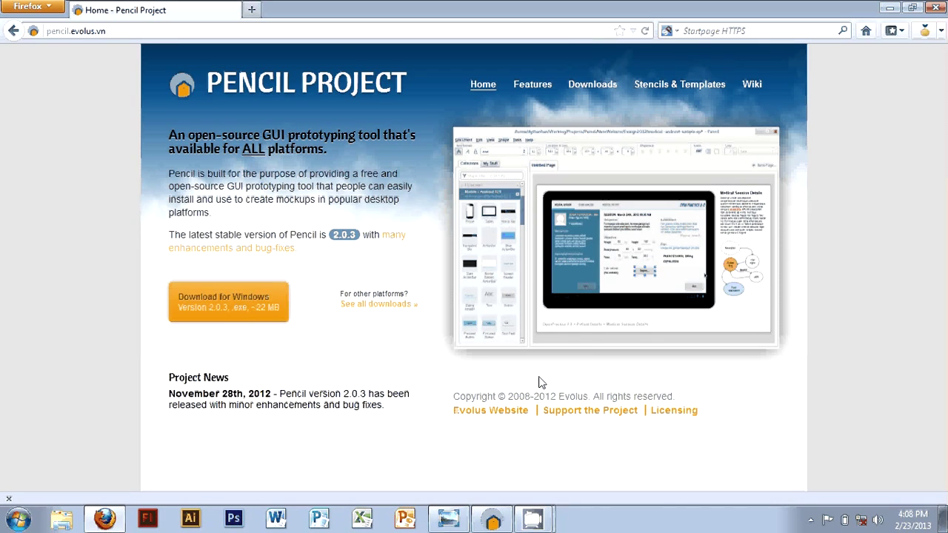
{"action": "left_click", "coordinate": [493, 521]}
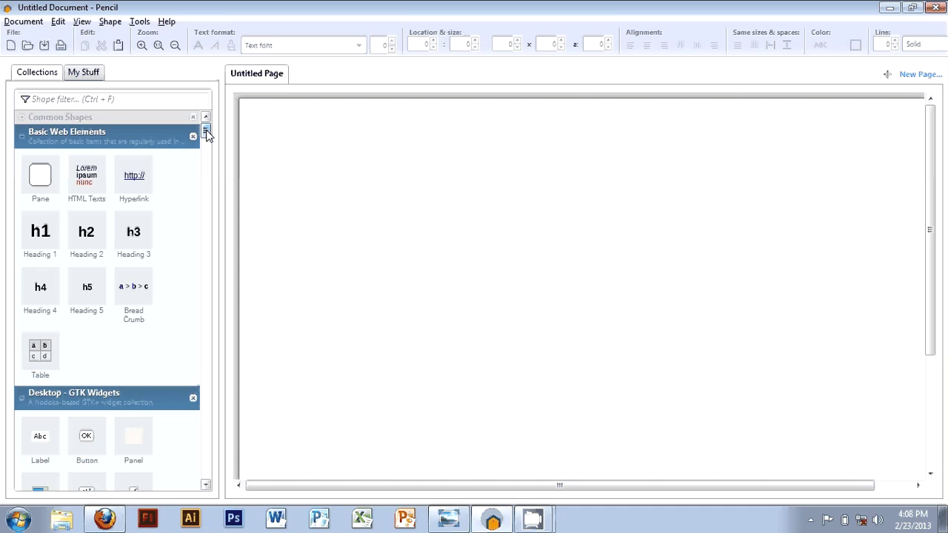
{"action": "left_click_drag", "start_coordinate": [207, 133], "coordinate": [211, 259]}
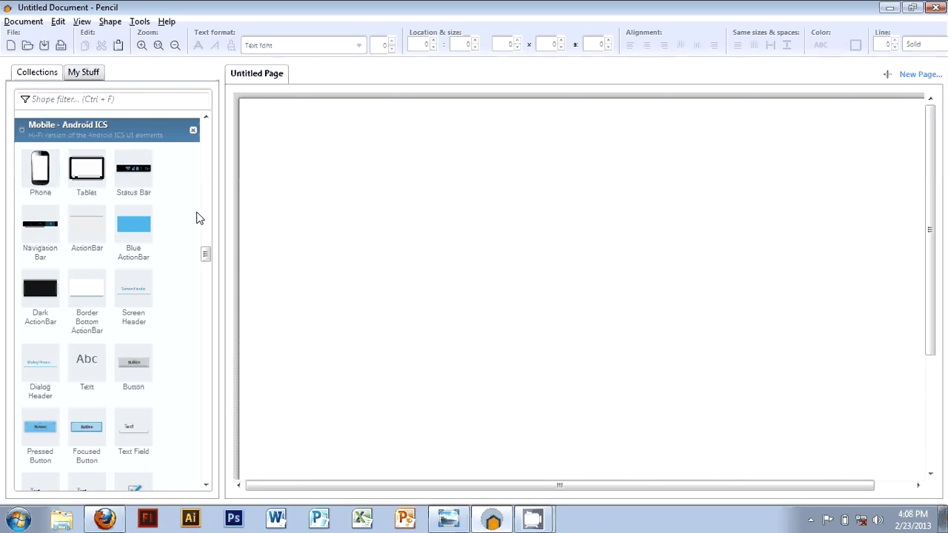
{"action": "left_click_drag", "start_coordinate": [207, 252], "coordinate": [205, 129]}
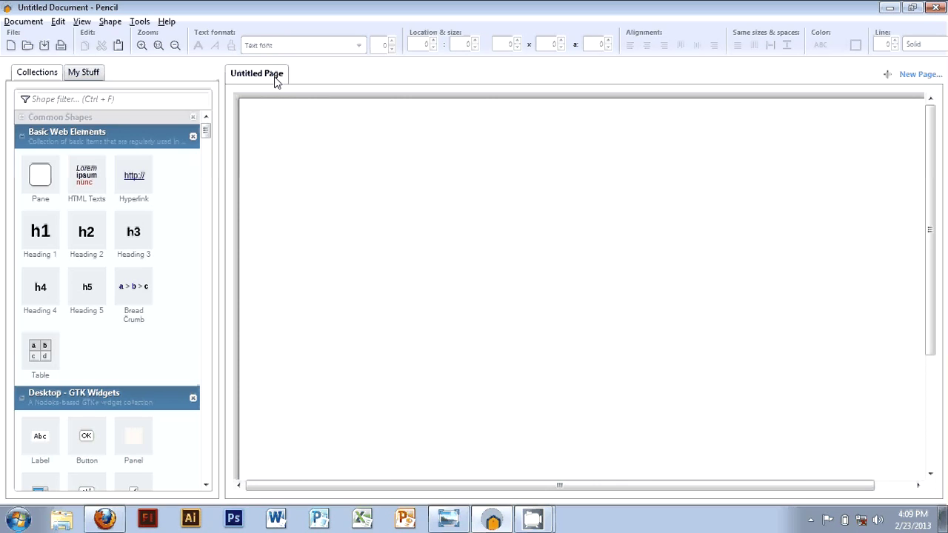
Step: Save the blank document with Save As under the name 'layout' (layout.ep on the Desktop)
{"action": "left_click", "coordinate": [42, 23]}
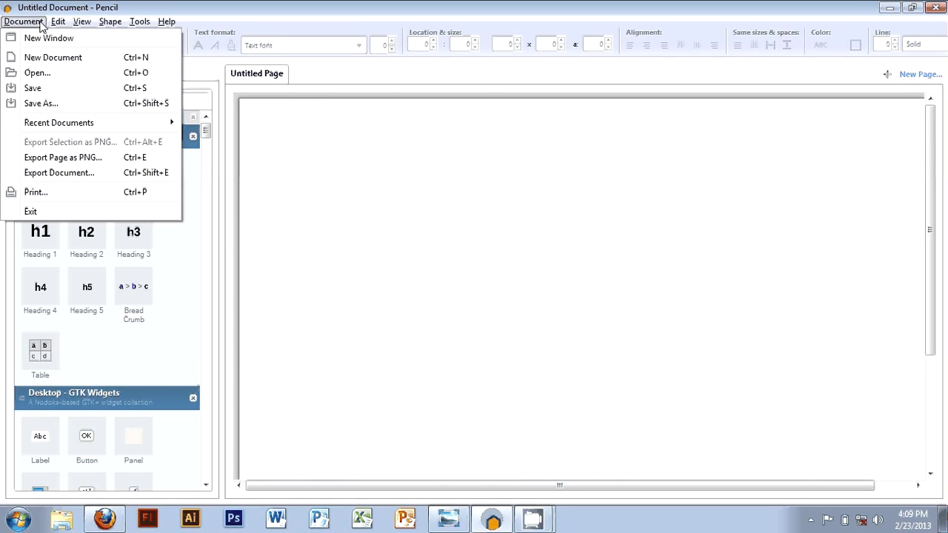
{"action": "left_click", "coordinate": [59, 103]}
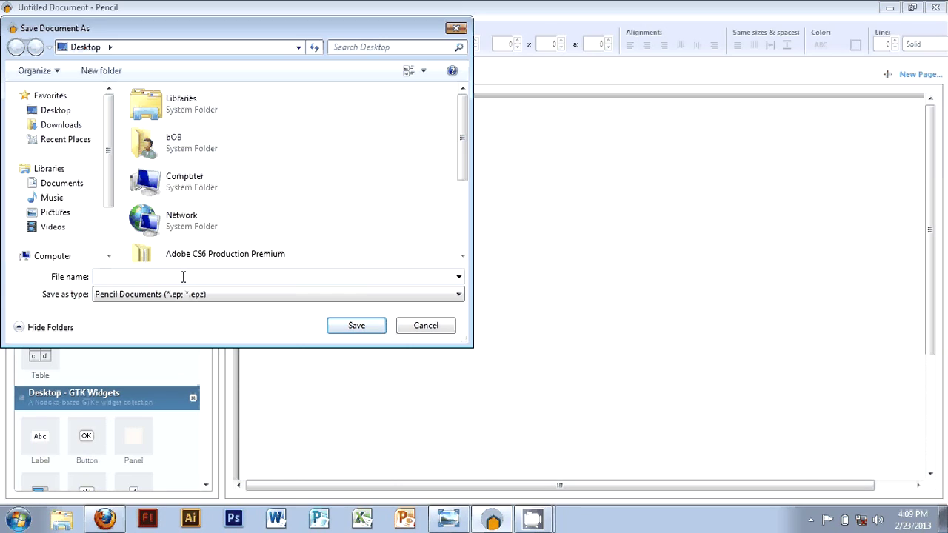
{"action": "type", "text": "layout"}
{"action": "key", "text": "Return"}
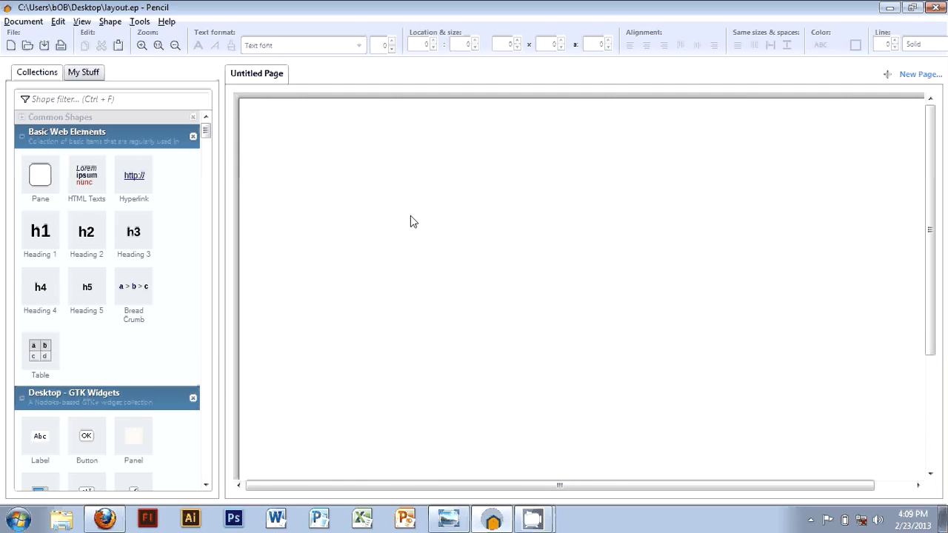
Step: Title the page 'web page layout' at Normal Web page (1024x768) size and apply
{"action": "right_click", "coordinate": [445, 242]}
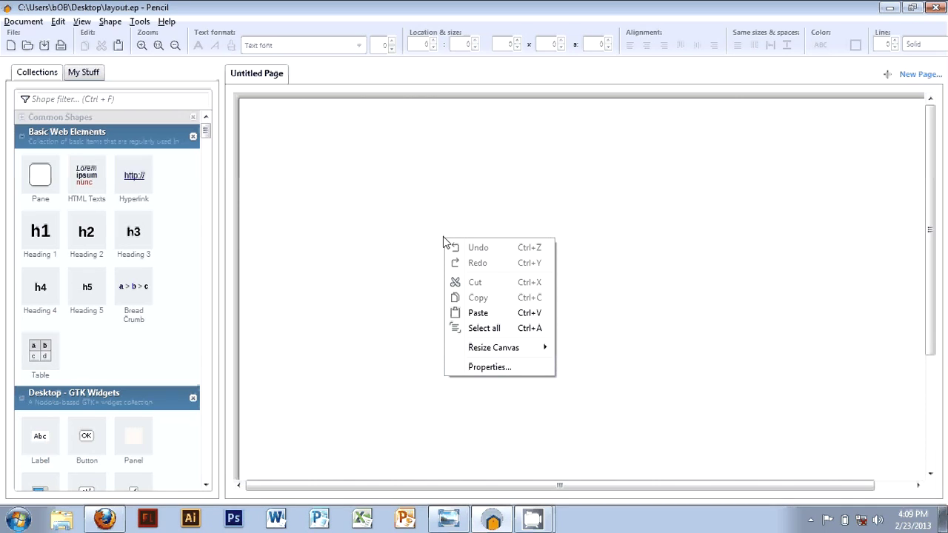
{"action": "left_click", "coordinate": [497, 371]}
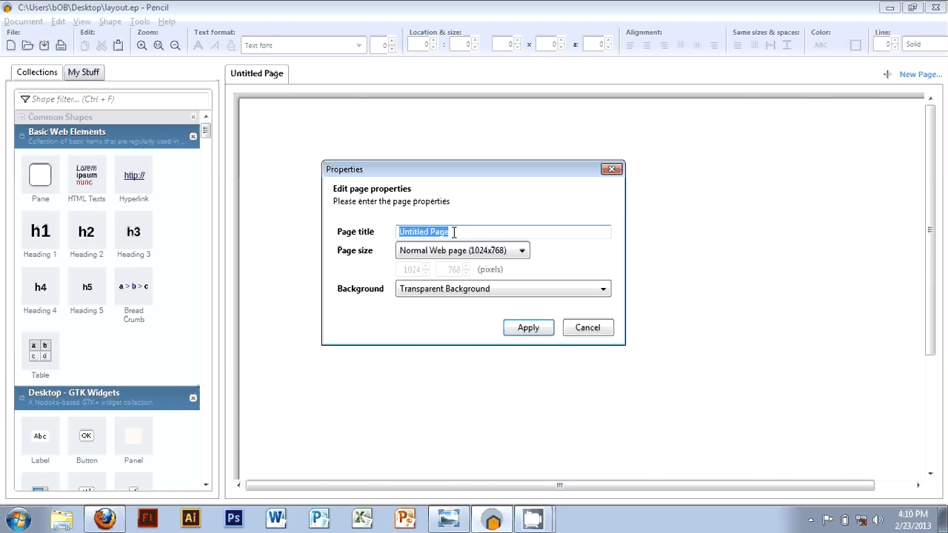
{"action": "type", "text": "web page "}
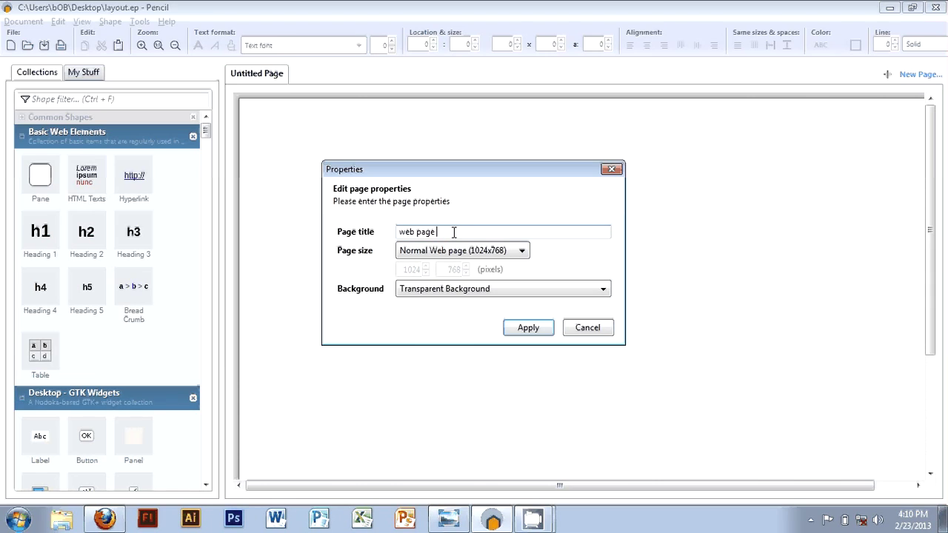
{"action": "type", "text": "layout"}
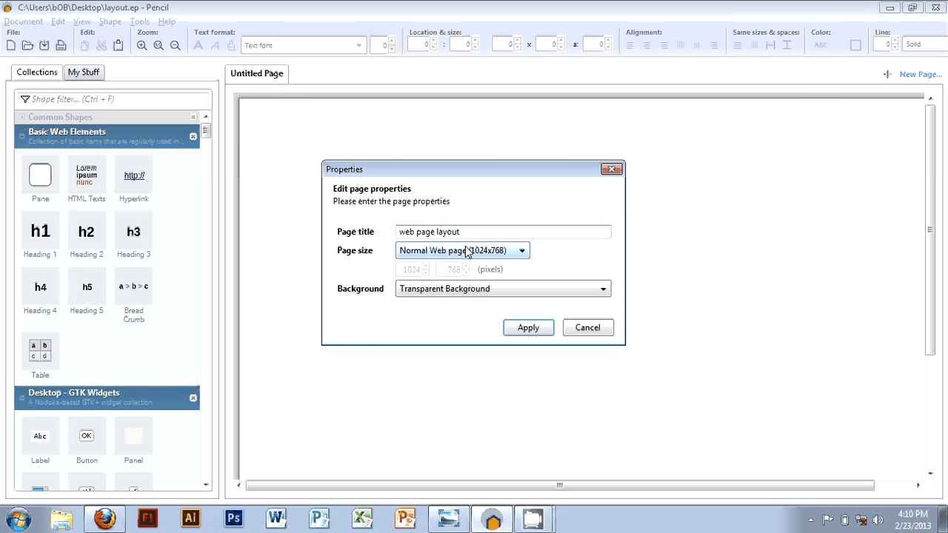
{"action": "left_click", "coordinate": [467, 257]}
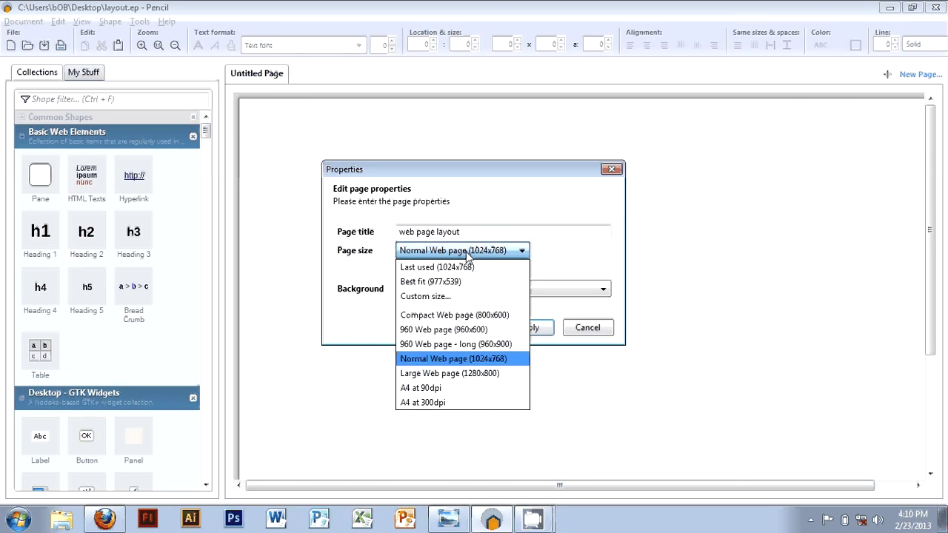
{"action": "left_click", "coordinate": [503, 361]}
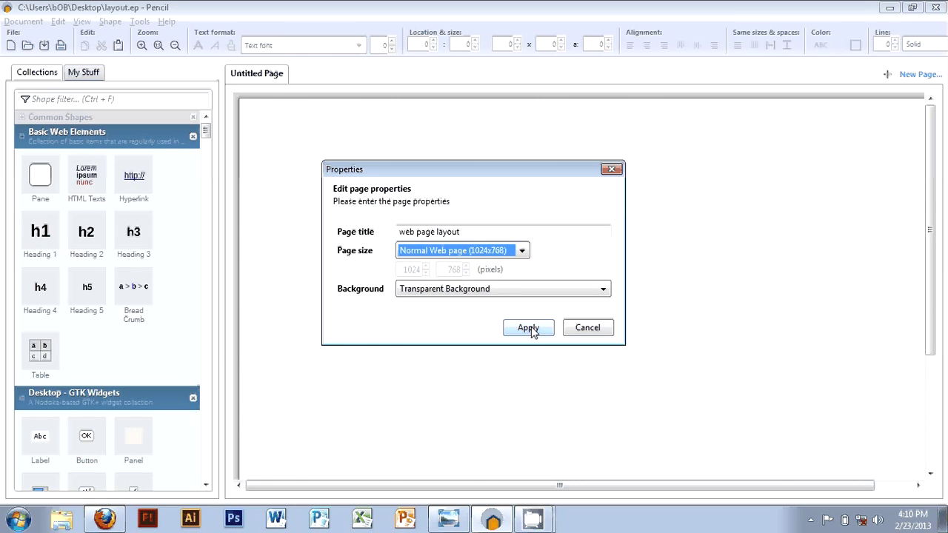
{"action": "left_click", "coordinate": [530, 329]}
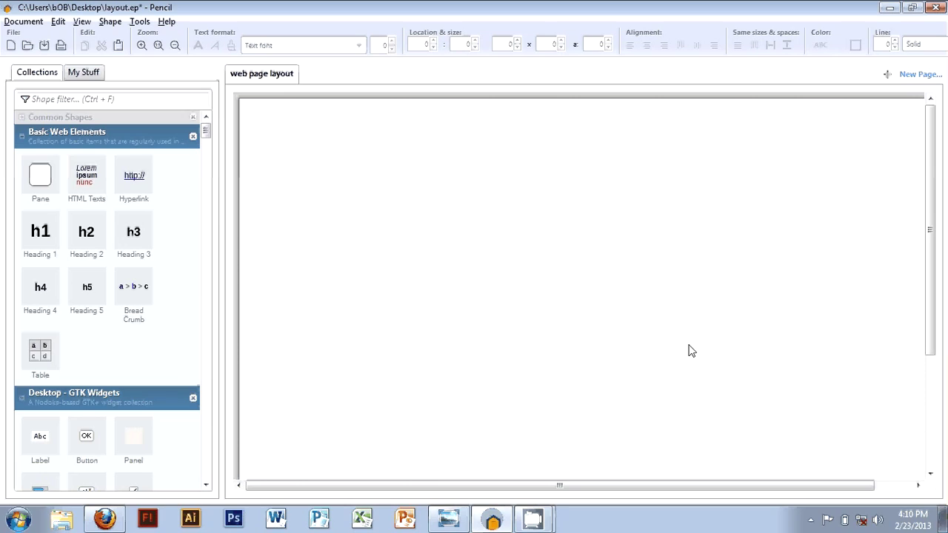
Step: Zoom out twice so the whole page fits centred on the grey background
{"action": "left_click_drag", "start_coordinate": [537, 493], "coordinate": [487, 494]}
{"action": "left_click", "coordinate": [175, 46]}
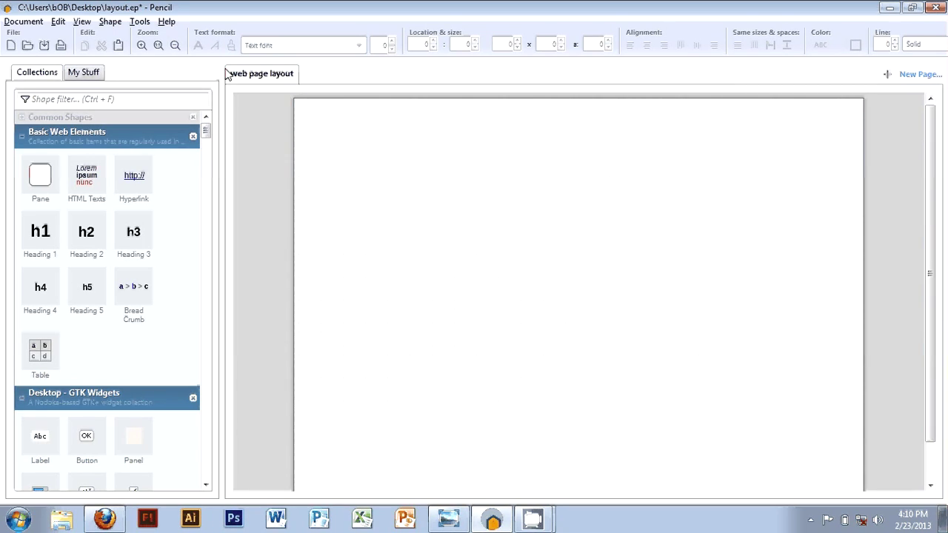
{"action": "left_click", "coordinate": [178, 46]}
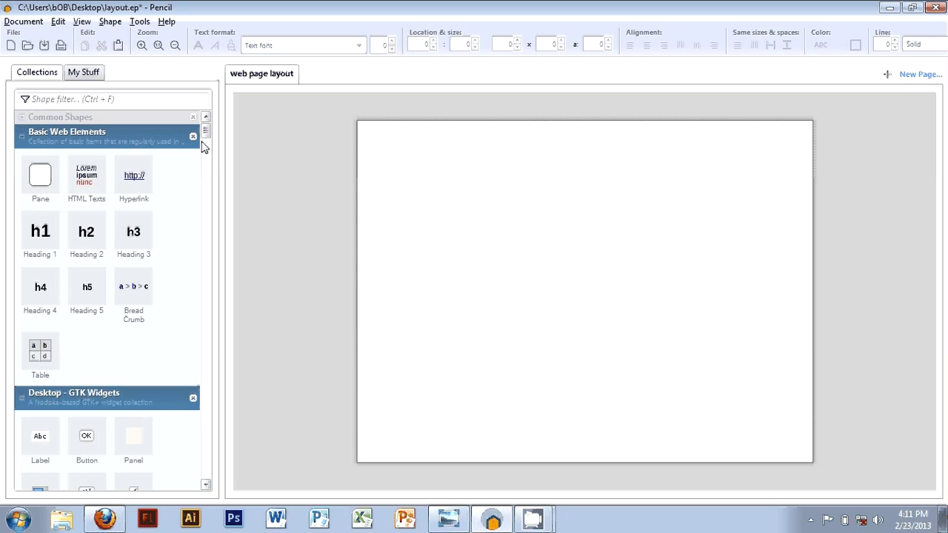
Step: Scroll to the sketchy collection and drop a Window Frame shape near the page centre
{"action": "left_click_drag", "start_coordinate": [206, 132], "coordinate": [209, 168]}
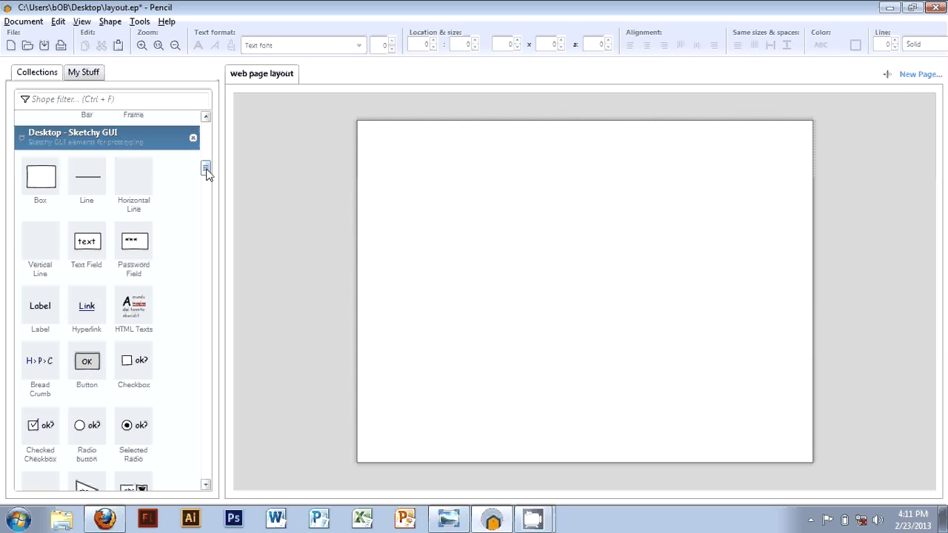
{"action": "left_click_drag", "start_coordinate": [206, 170], "coordinate": [205, 186]}
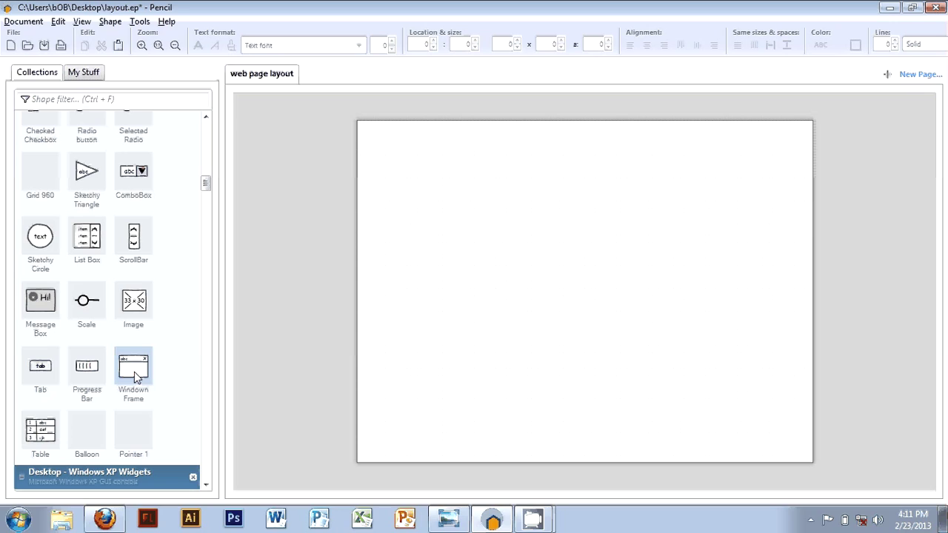
{"action": "left_click_drag", "start_coordinate": [136, 378], "coordinate": [554, 245]}
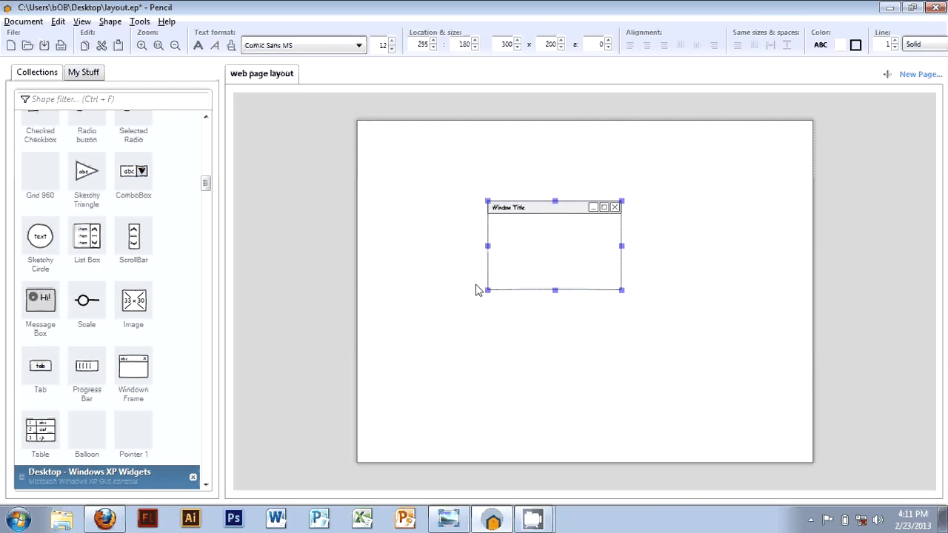
Step: Roughly reposition and resize the window frame on the page
{"action": "double_click", "coordinate": [513, 207]}
{"action": "left_click_drag", "start_coordinate": [513, 206], "coordinate": [407, 145]}
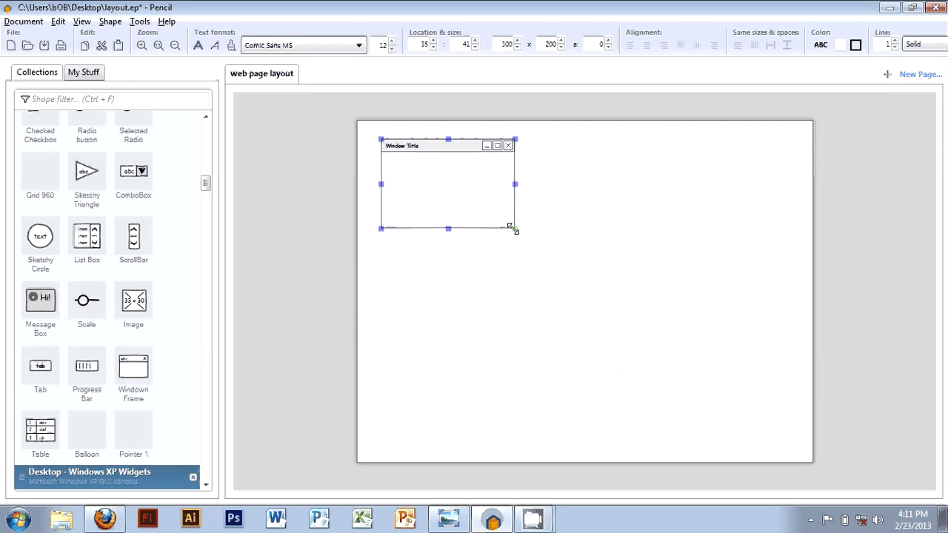
{"action": "mouse_move", "coordinate": [513, 228]}
{"action": "left_mouse_down"}
{"action": "mouse_move", "coordinate": [598, 306]}
{"action": "mouse_move", "coordinate": [518, 210]}
{"action": "left_mouse_up"}
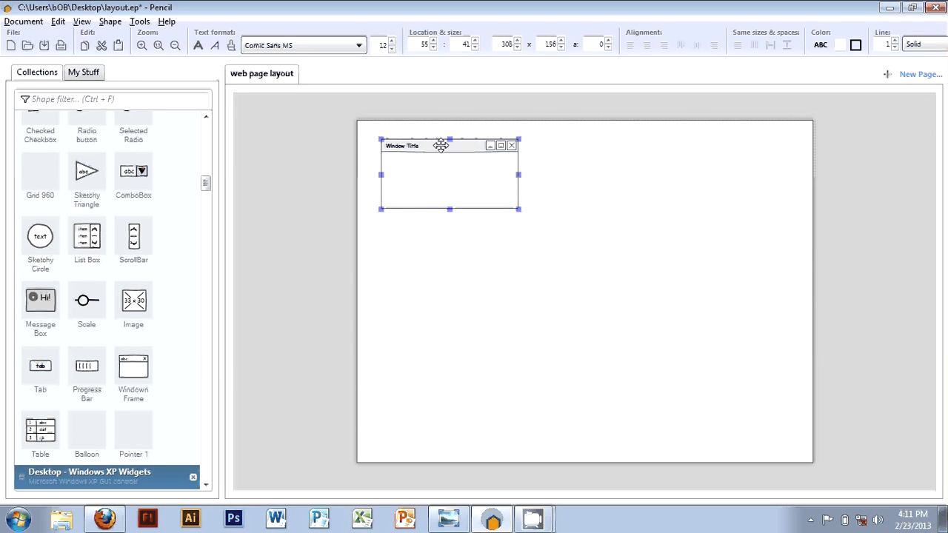
{"action": "left_click_drag", "start_coordinate": [441, 145], "coordinate": [508, 192]}
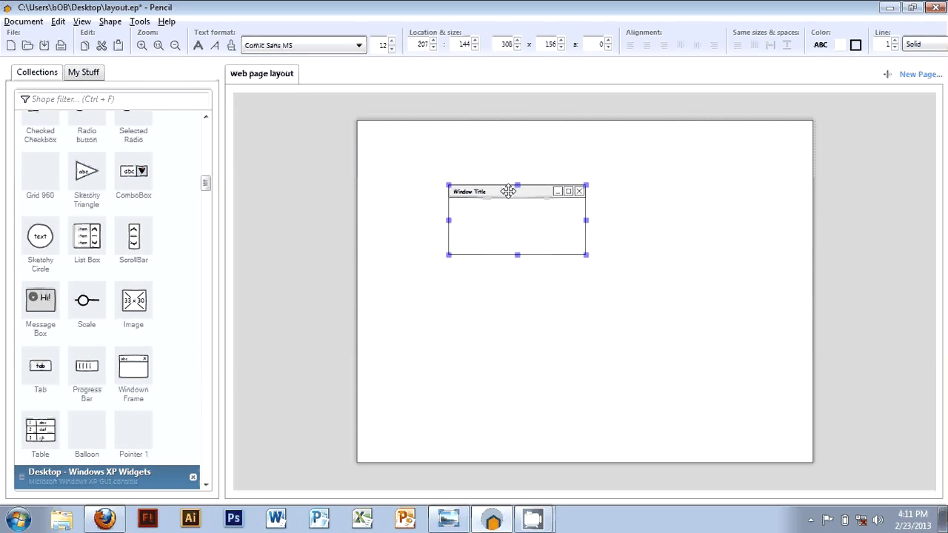
Step: Size the frame to 1024x768 and align it to the page's top-left corner
{"action": "double_click", "coordinate": [504, 46]}
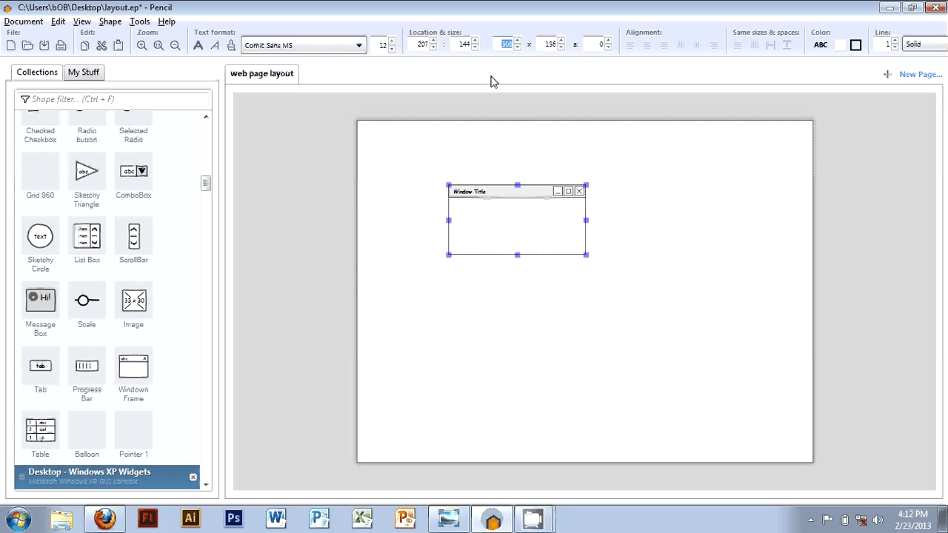
{"action": "left_click", "coordinate": [517, 48]}
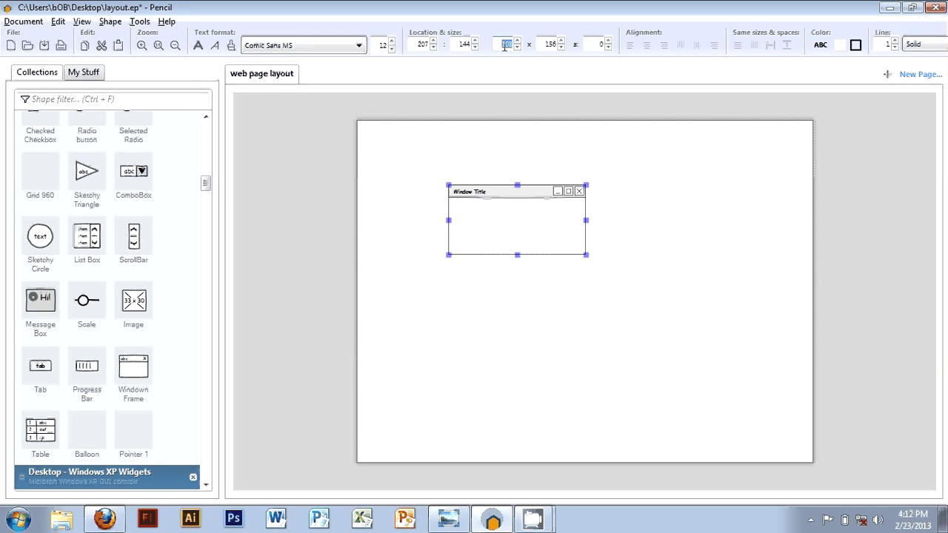
{"action": "type", "text": "1024"}
{"action": "double_click", "coordinate": [557, 46]}
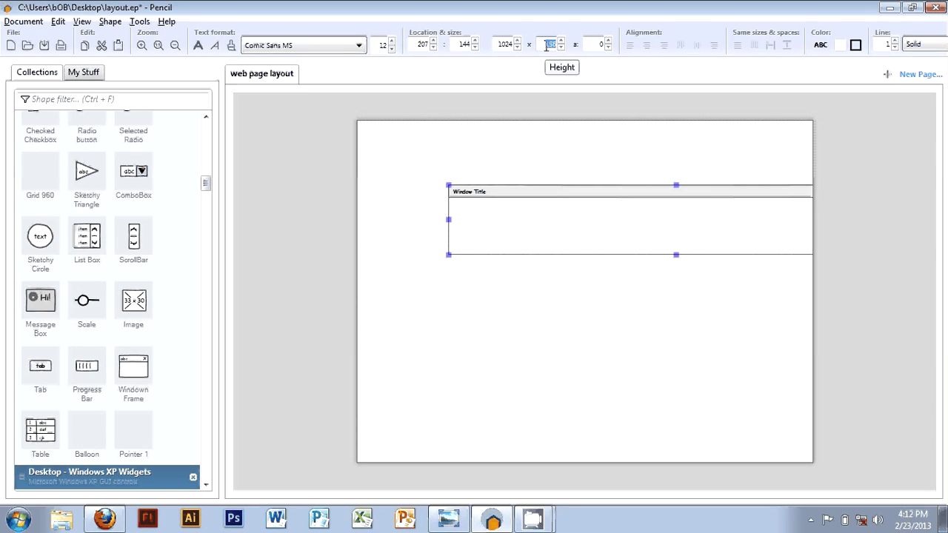
{"action": "type", "text": "768"}
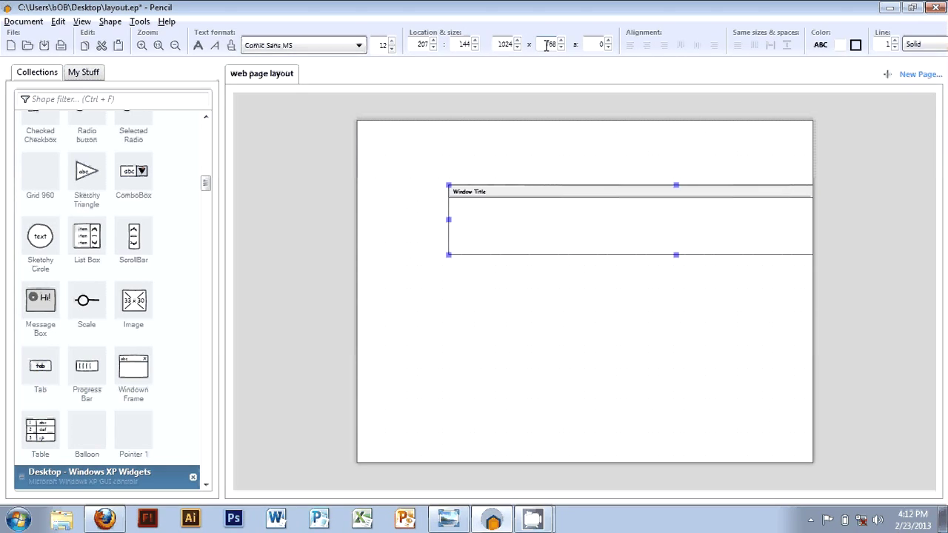
{"action": "key", "text": "Return"}
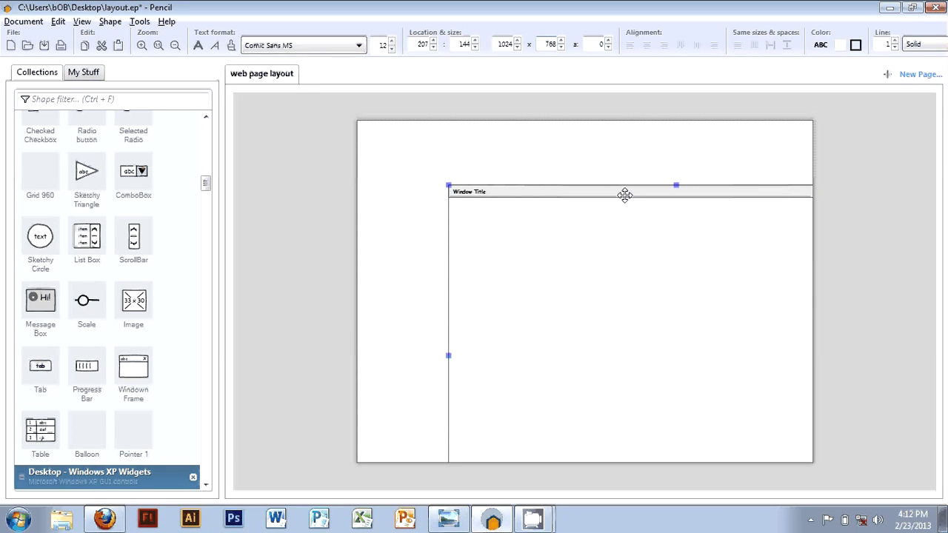
{"action": "left_click_drag", "start_coordinate": [625, 195], "coordinate": [532, 128]}
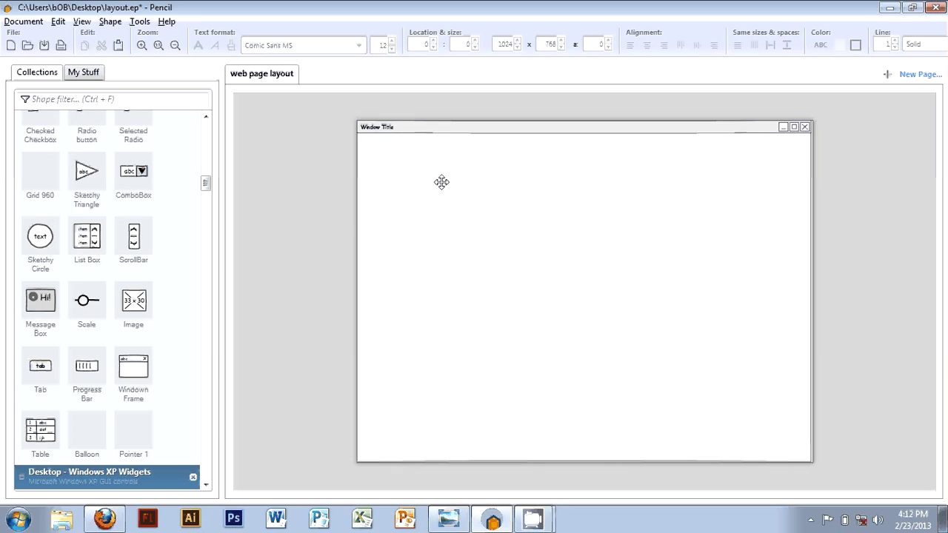
{"action": "left_click_drag", "start_coordinate": [453, 132], "coordinate": [452, 132]}
{"action": "left_click", "coordinate": [292, 206]}
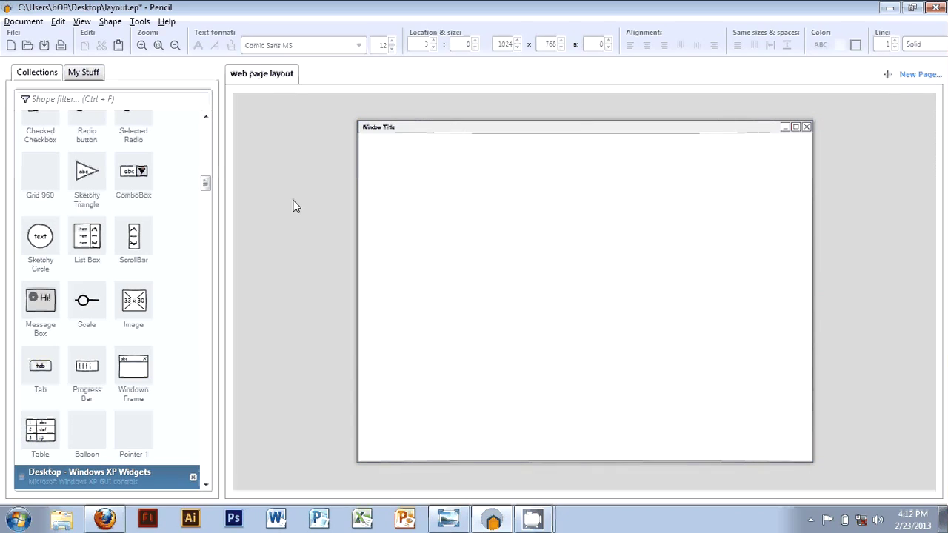
Step: Lock the window frame, confirm it can't be selected, then unlock it
{"action": "right_click", "coordinate": [507, 214]}
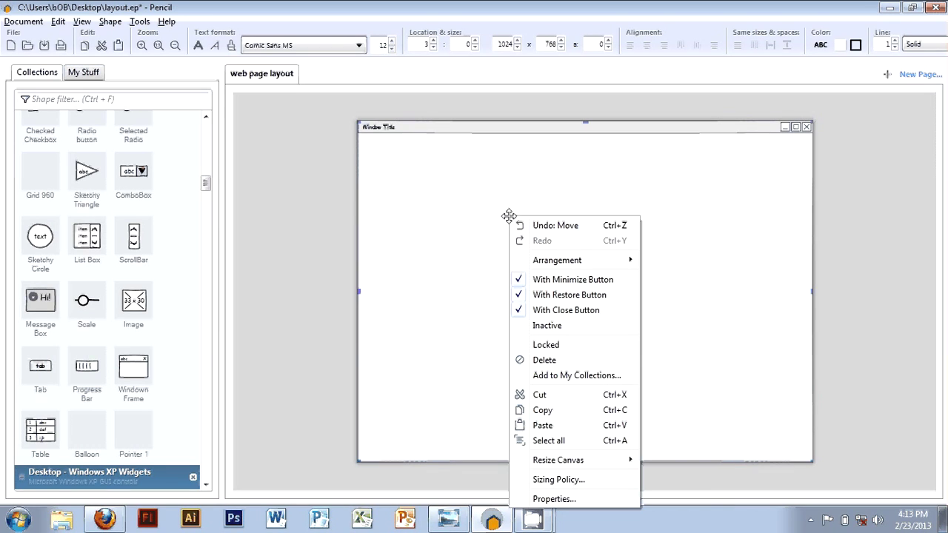
{"action": "left_click", "coordinate": [566, 346]}
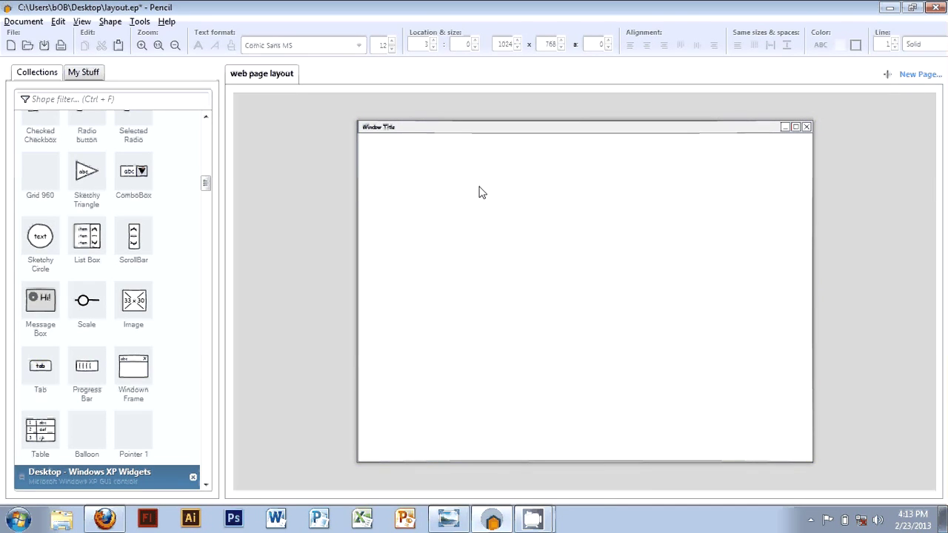
{"action": "left_click_drag", "start_coordinate": [447, 240], "coordinate": [361, 267]}
{"action": "left_click_drag", "start_coordinate": [507, 176], "coordinate": [368, 137]}
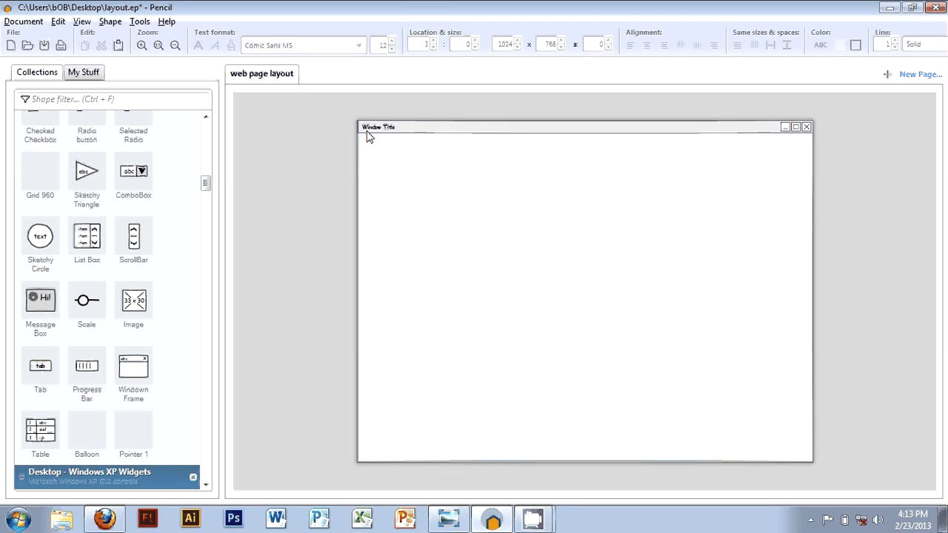
{"action": "right_click", "coordinate": [425, 191]}
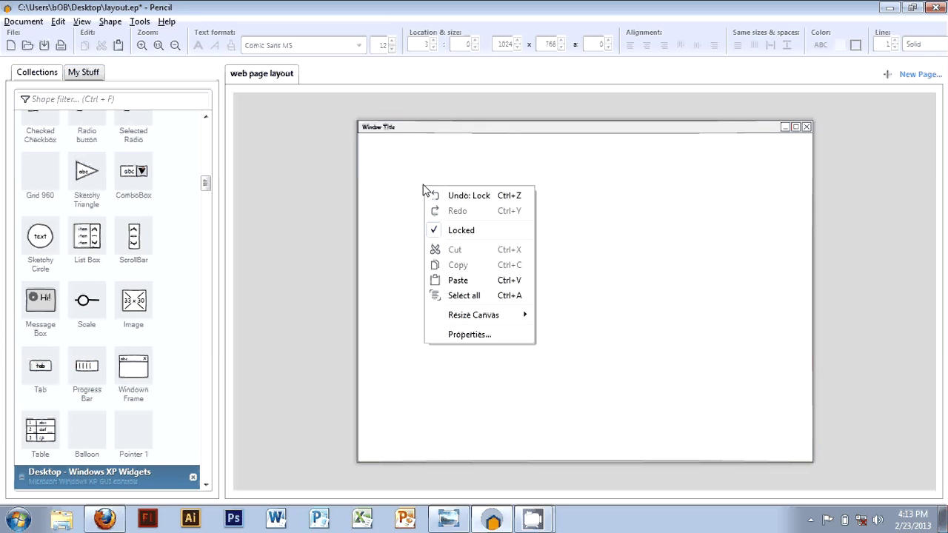
{"action": "left_click", "coordinate": [435, 229]}
Step: Retitle the frame 'Page layout 1' and lock it again
{"action": "double_click", "coordinate": [388, 127]}
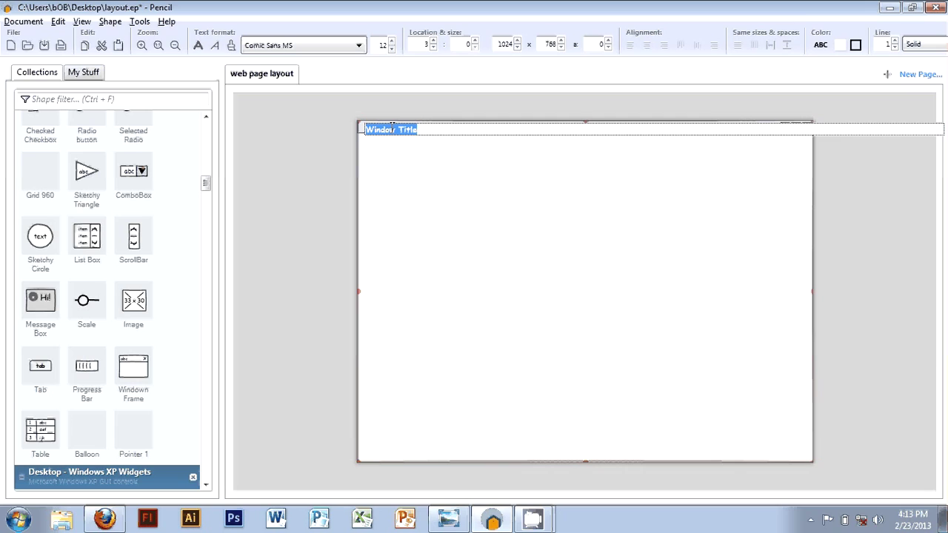
{"action": "type", "text": "Page a"}
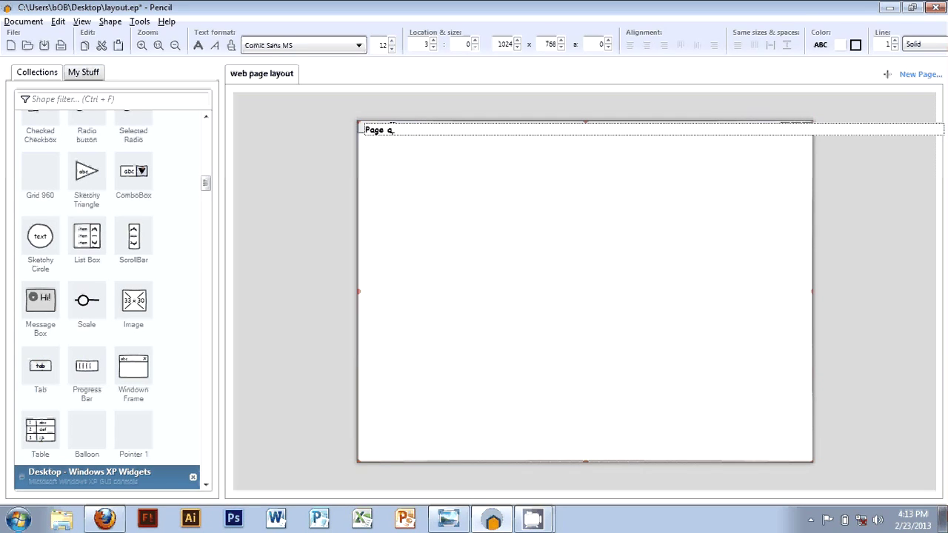
{"action": "key", "text": "BackSpace"}
{"action": "type", "text": "layout 1"}
{"action": "key", "text": "Return"}
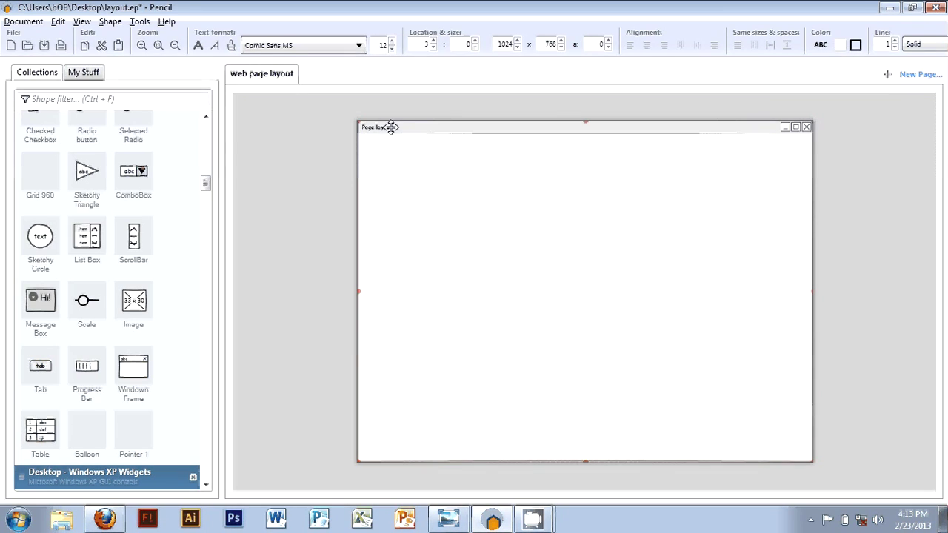
{"action": "left_click", "coordinate": [290, 172]}
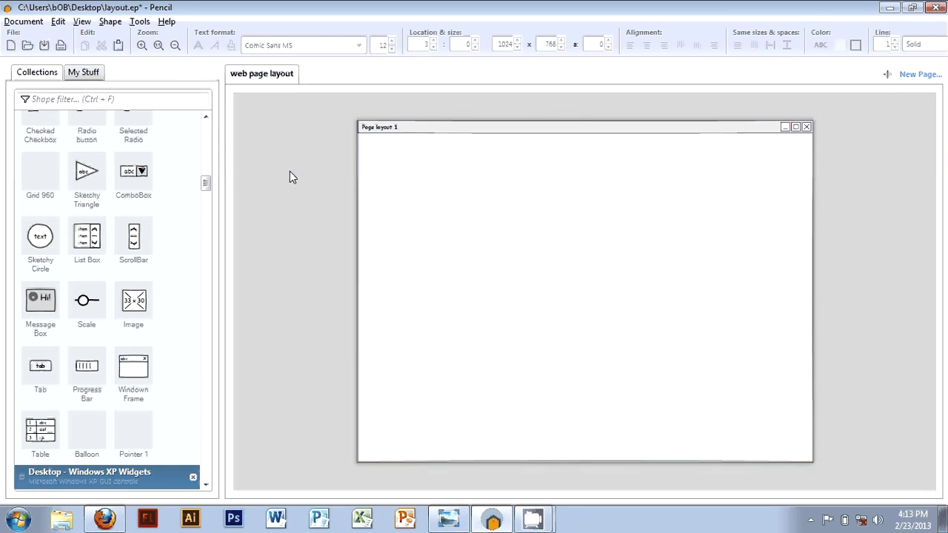
{"action": "right_click", "coordinate": [459, 252]}
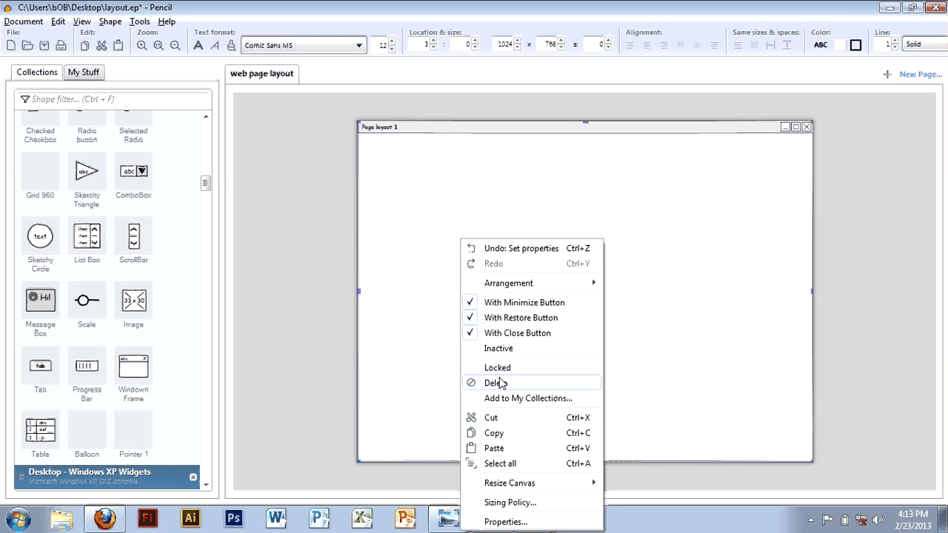
{"action": "left_click", "coordinate": [252, 238]}
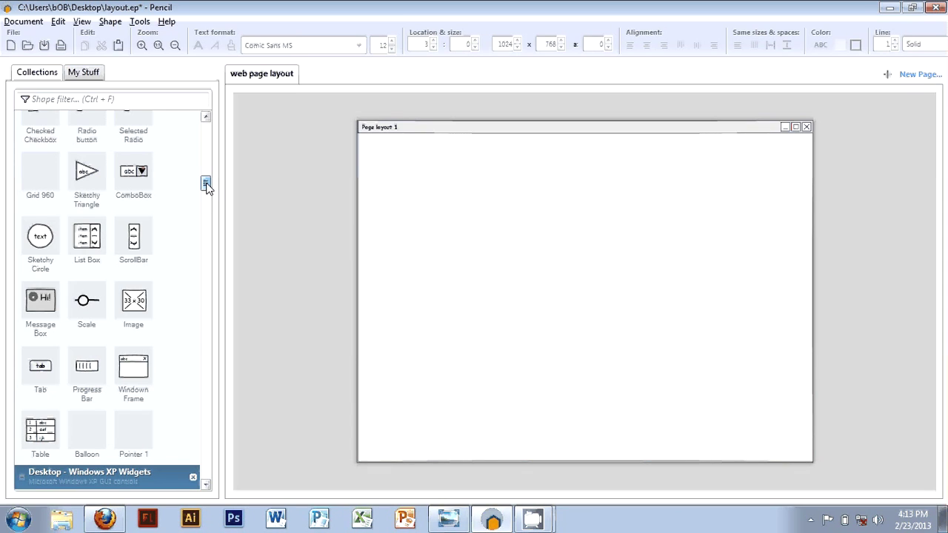
Step: Drag a Pane shape from Basic Web Elements onto the page
{"action": "left_click_drag", "start_coordinate": [208, 185], "coordinate": [207, 122]}
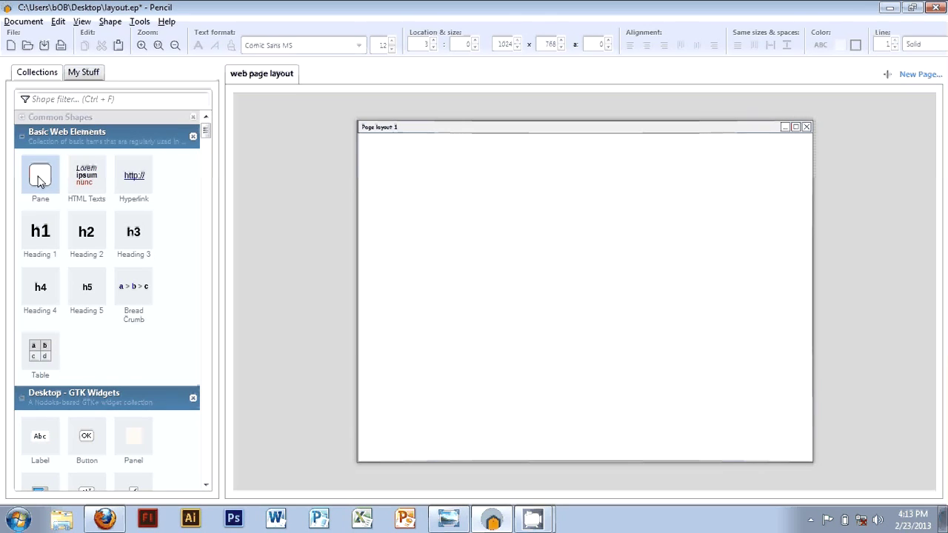
{"action": "left_click_drag", "start_coordinate": [40, 180], "coordinate": [538, 284]}
{"action": "left_click_drag", "start_coordinate": [561, 254], "coordinate": [558, 247]}
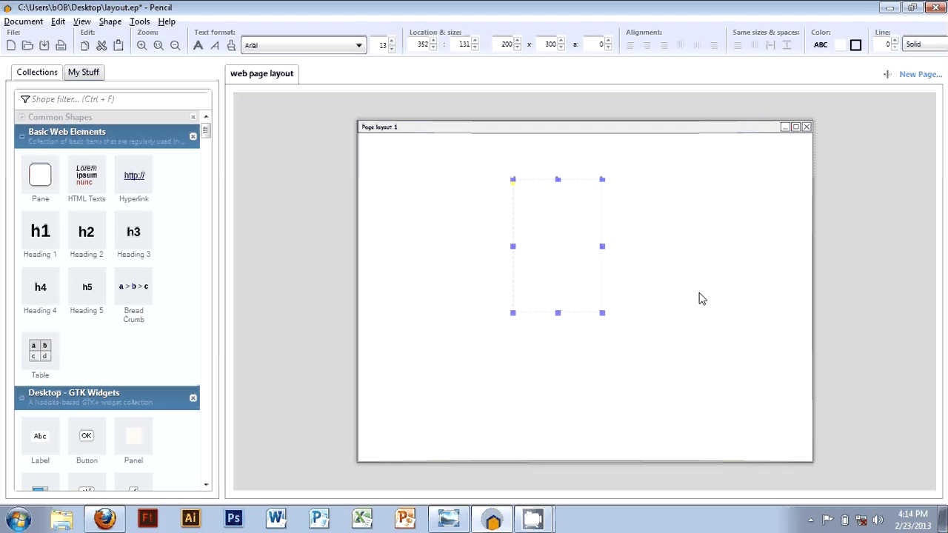
Step: Make the pane 960 wide, place it under the title bar, and stretch it to the page bottom
{"action": "double_click", "coordinate": [514, 44]}
{"action": "type", "text": "360"}
{"action": "key", "text": "Return"}
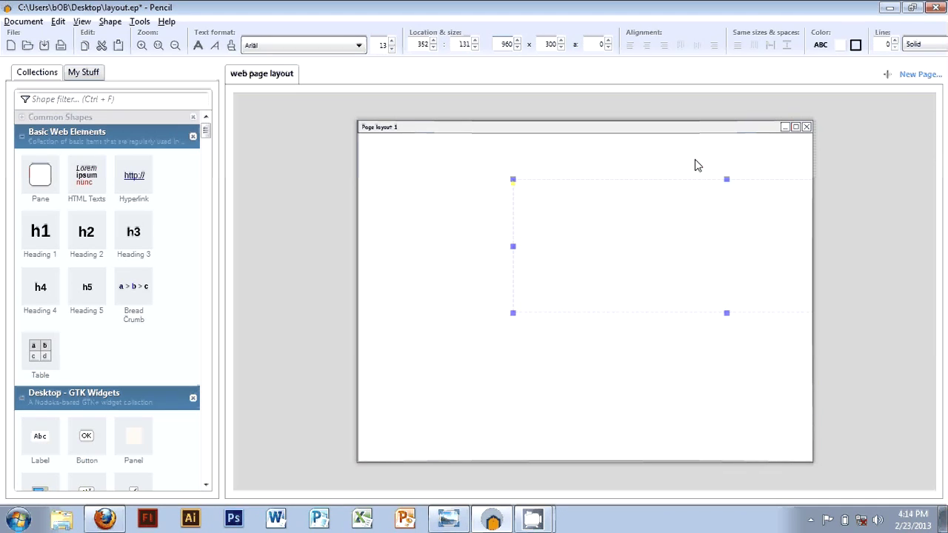
{"action": "left_click", "coordinate": [689, 221]}
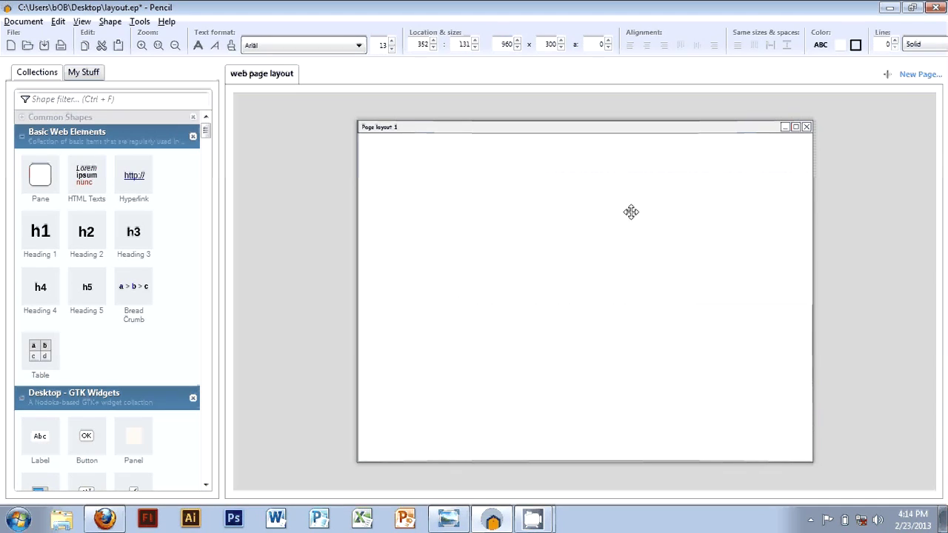
{"action": "left_click", "coordinate": [546, 180]}
{"action": "key", "text": "Escape"}
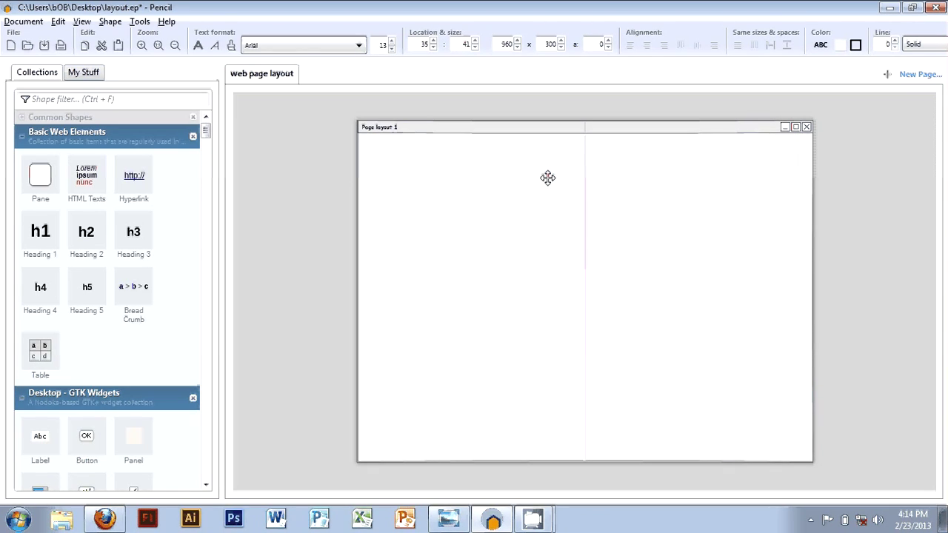
{"action": "left_click_drag", "start_coordinate": [547, 174], "coordinate": [546, 175]}
{"action": "left_click_drag", "start_coordinate": [586, 269], "coordinate": [587, 464]}
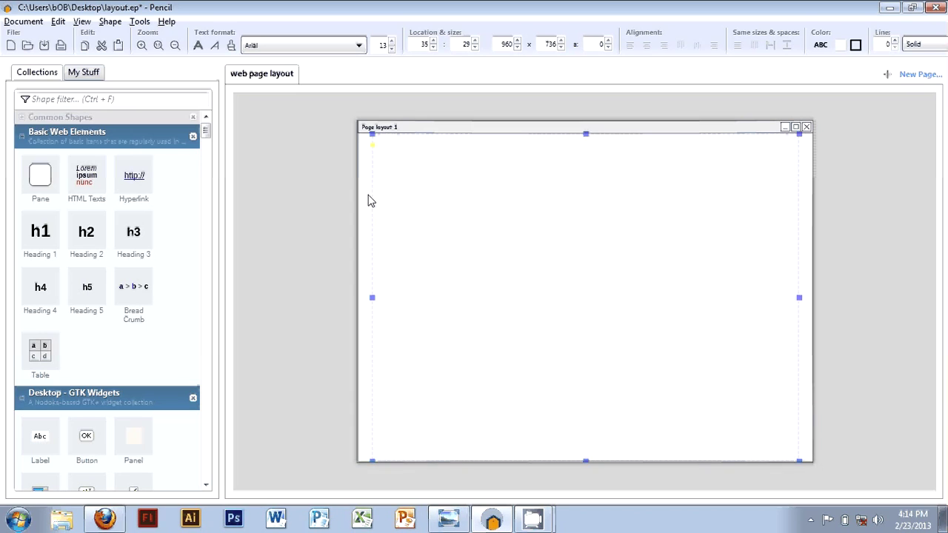
Step: Give the pane a light grey #CCCCCC background in its Properties dialog
{"action": "right_click", "coordinate": [503, 208]}
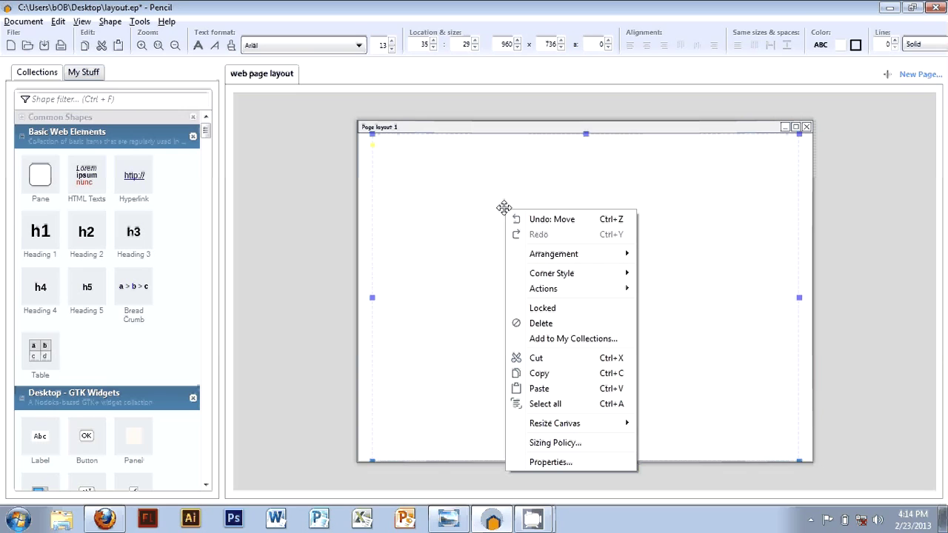
{"action": "left_click", "coordinate": [554, 465]}
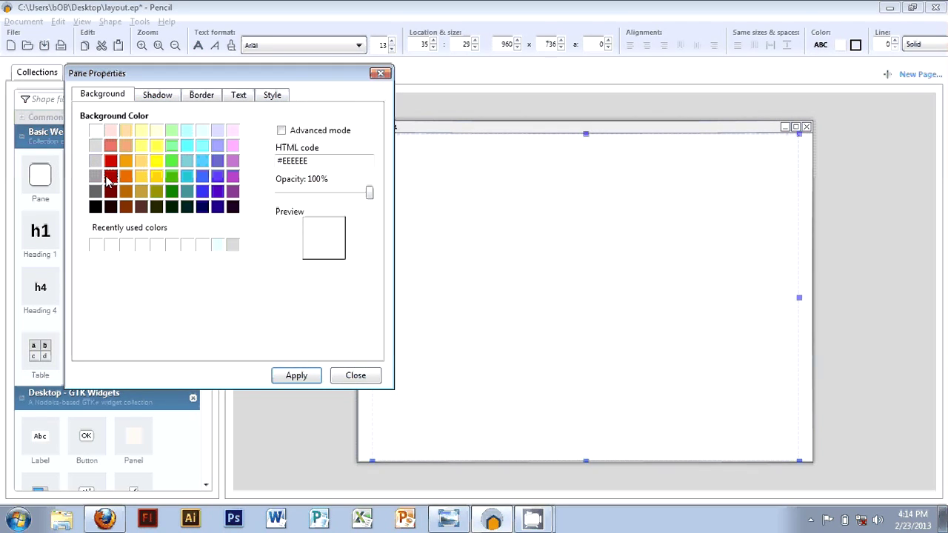
{"action": "left_click", "coordinate": [96, 145]}
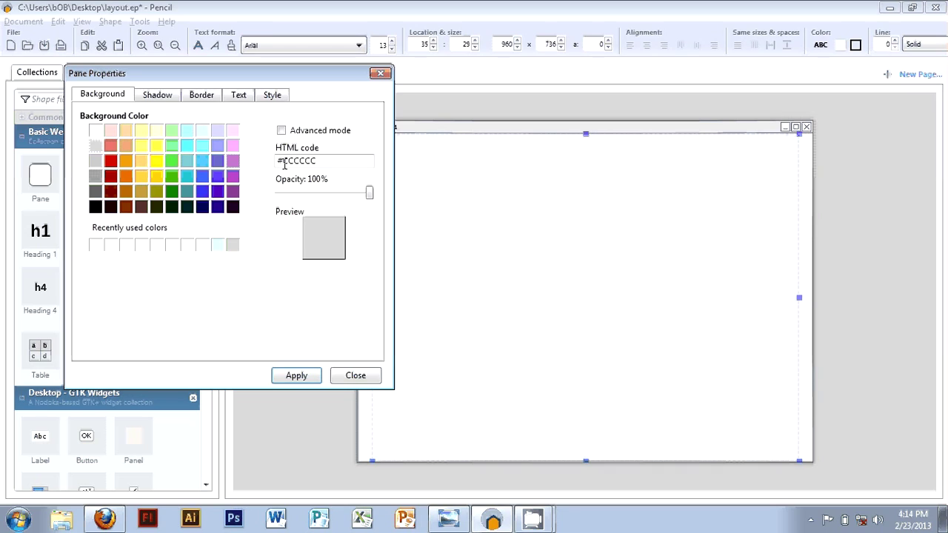
{"action": "left_click", "coordinate": [309, 378]}
{"action": "left_click", "coordinate": [356, 376]}
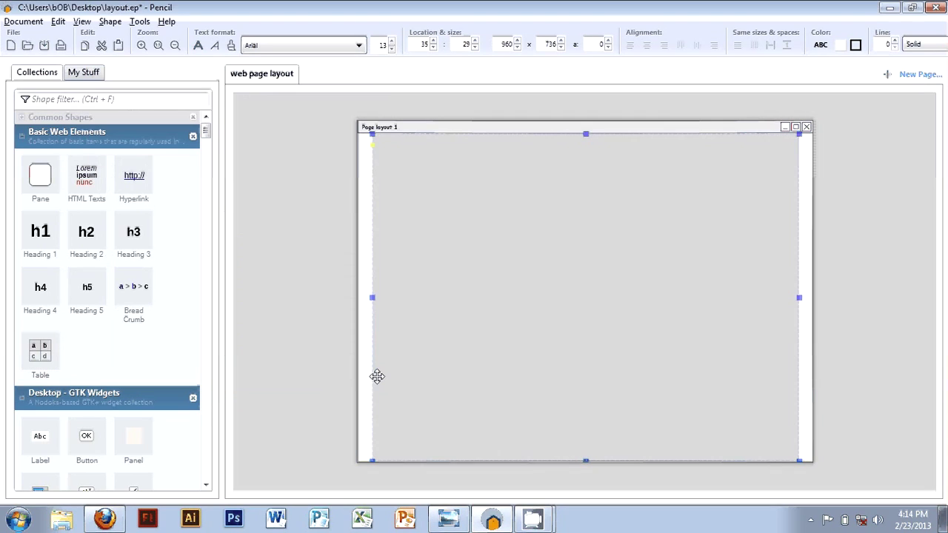
{"action": "left_click", "coordinate": [326, 306]}
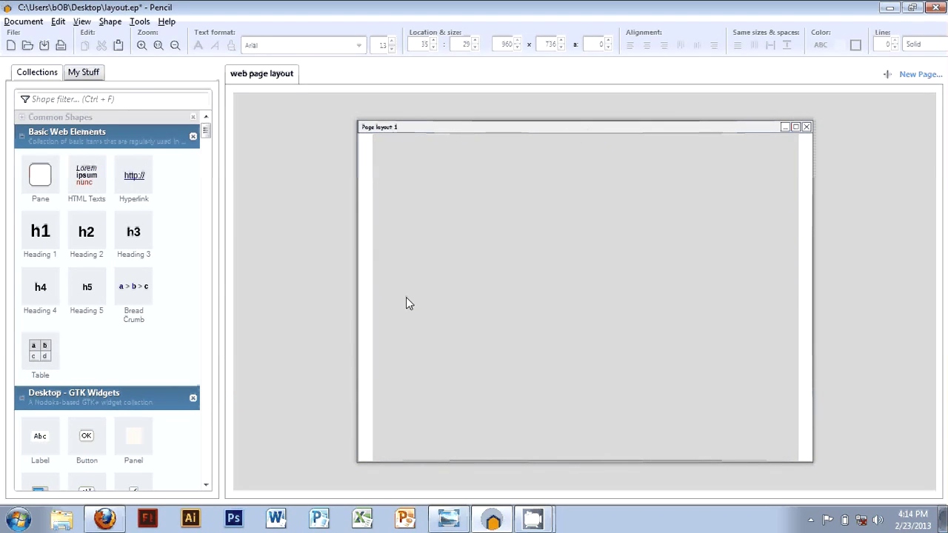
Step: Lock the grey pane in place
{"action": "left_click", "coordinate": [545, 309]}
{"action": "right_click", "coordinate": [545, 309]}
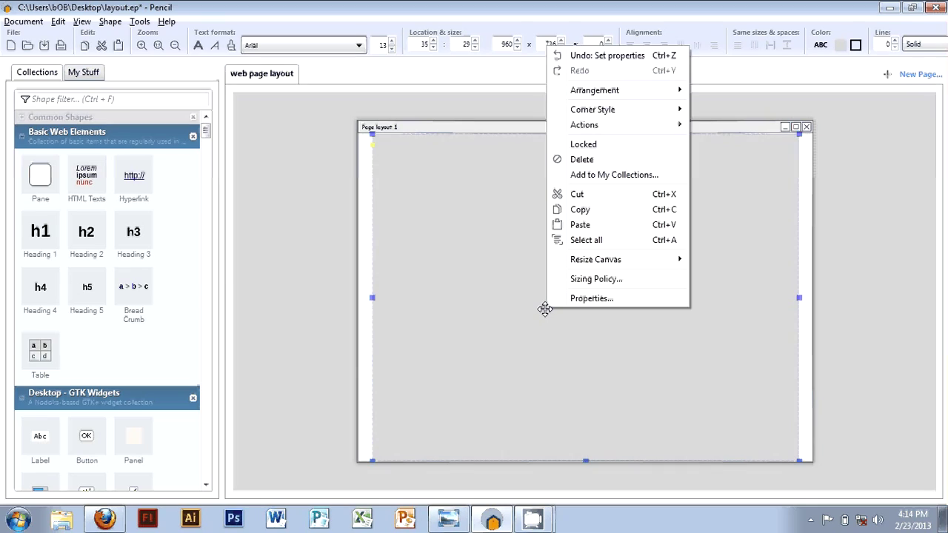
{"action": "left_click", "coordinate": [585, 145]}
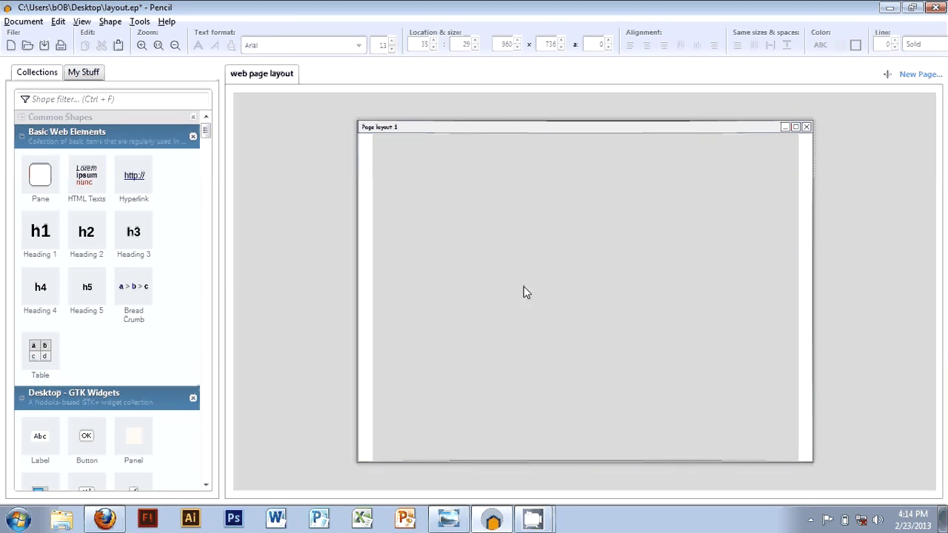